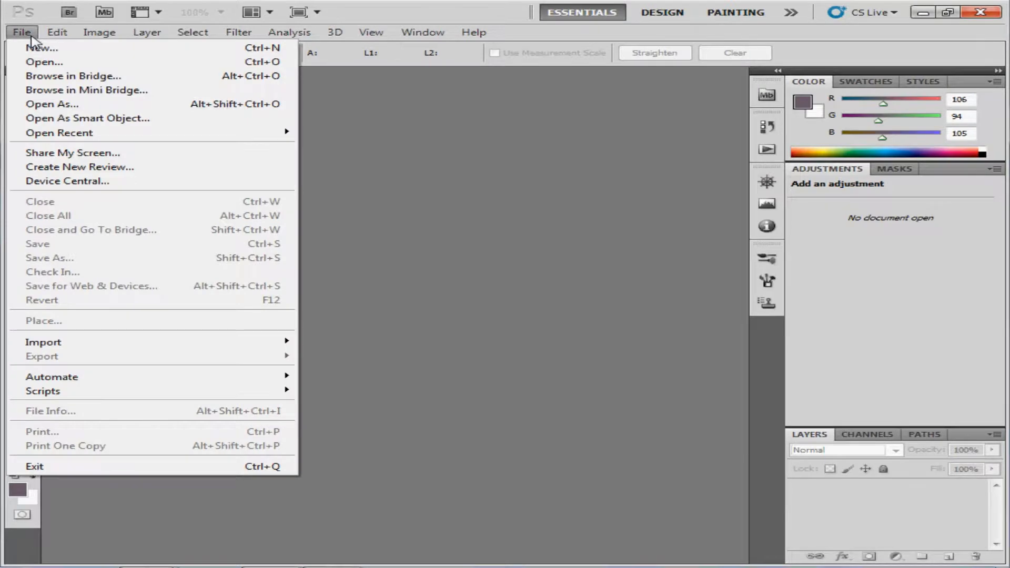
Open the bw image from the Chapter 03 folder.
click(58, 66)
click(513, 216)
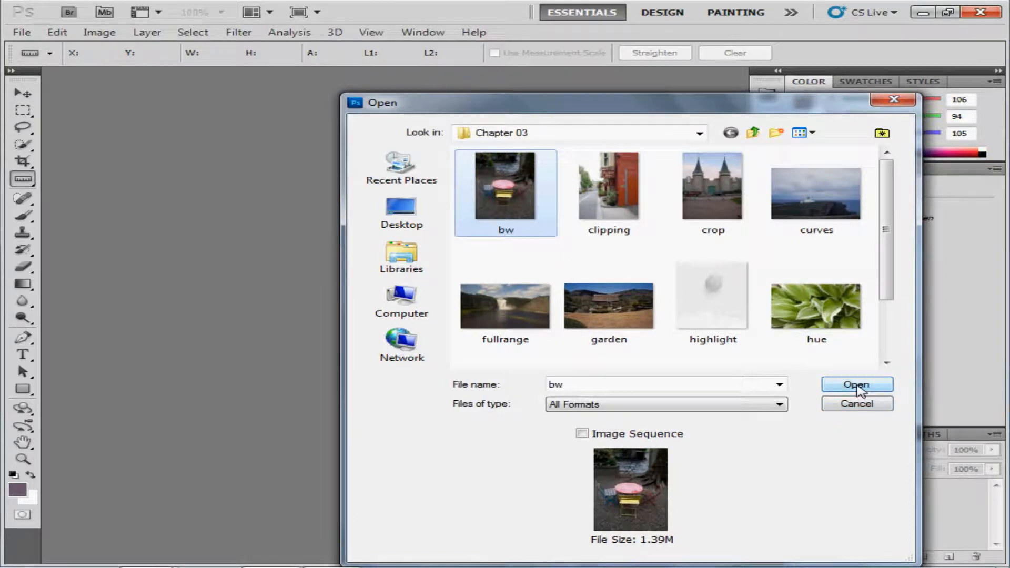
click(856, 386)
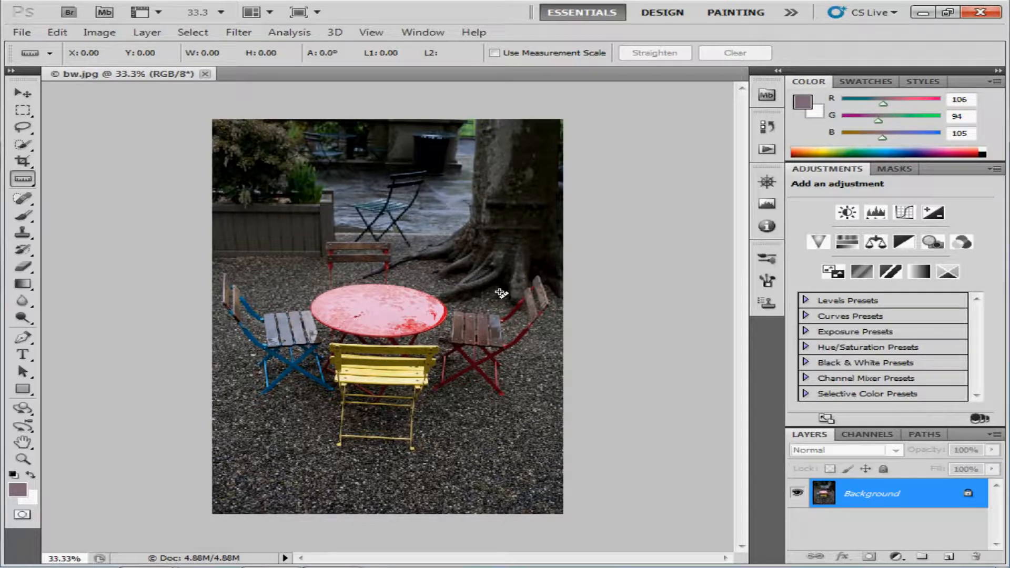
key(ctrl+plus)
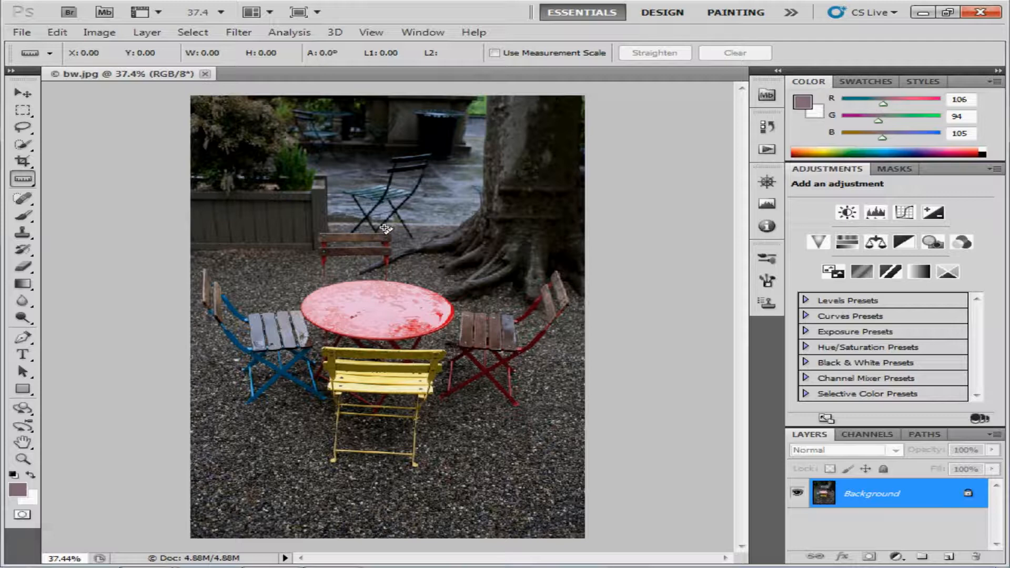
Apply a Black & White adjustment to the photo with the Default preset, and undo it.
click(103, 38)
mouse_move(153, 73)
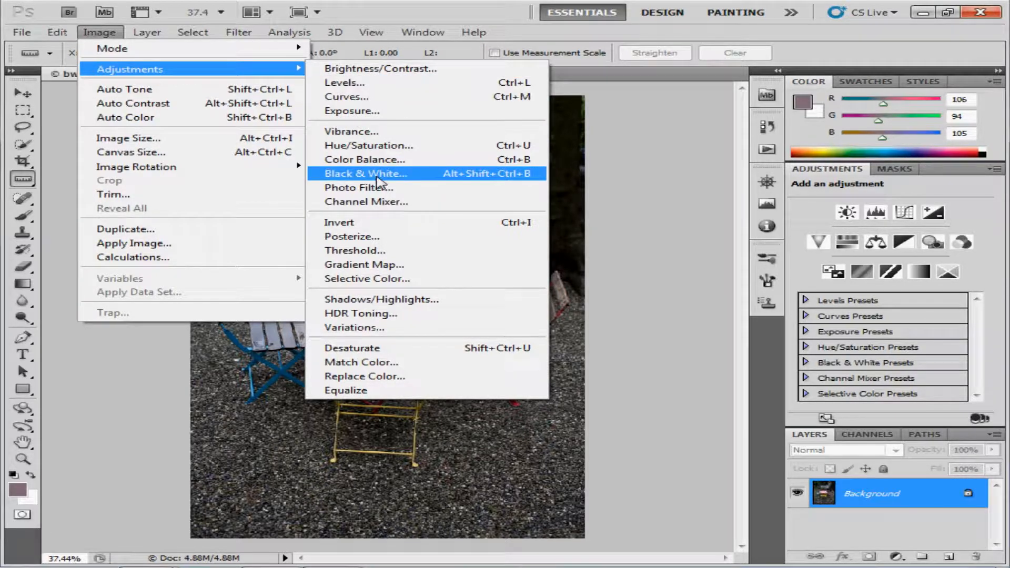
click(377, 179)
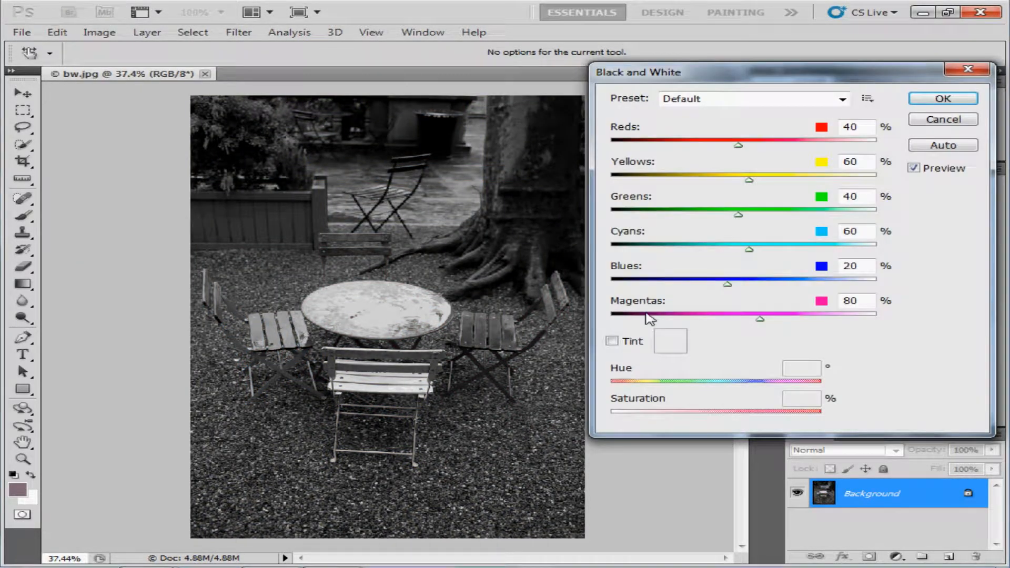
drag(727, 72, 722, 100)
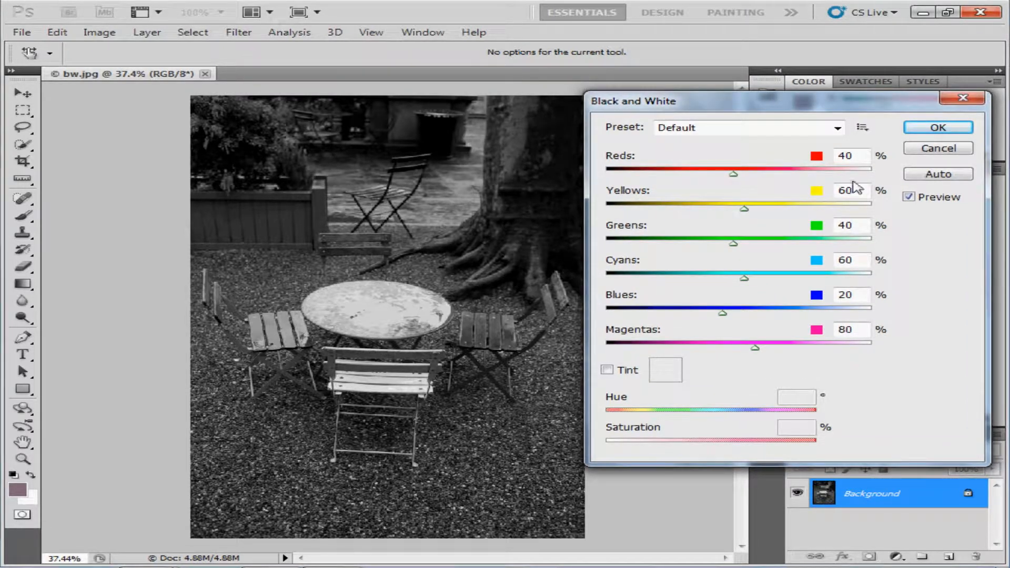
click(931, 129)
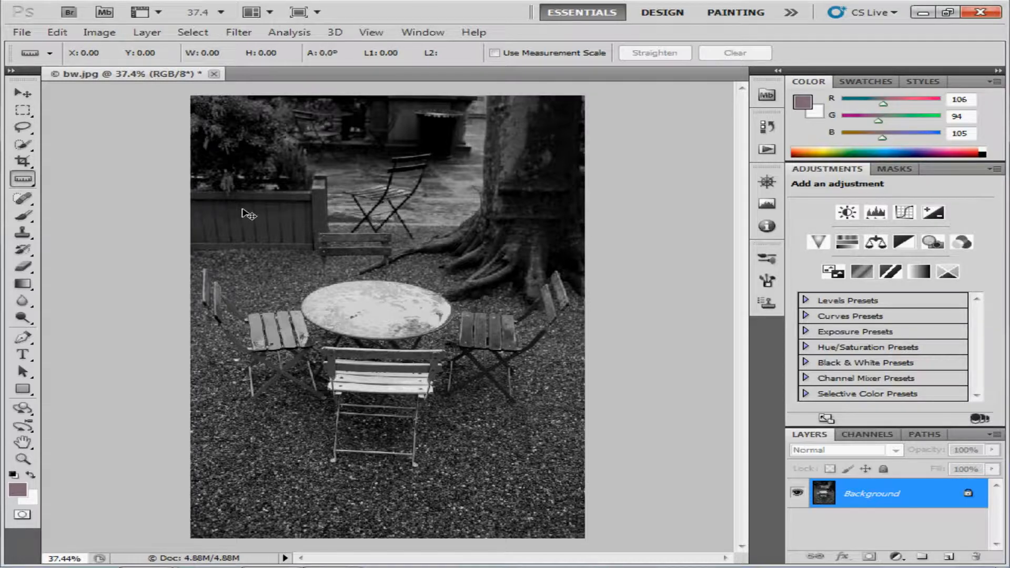
key(ctrl+z)
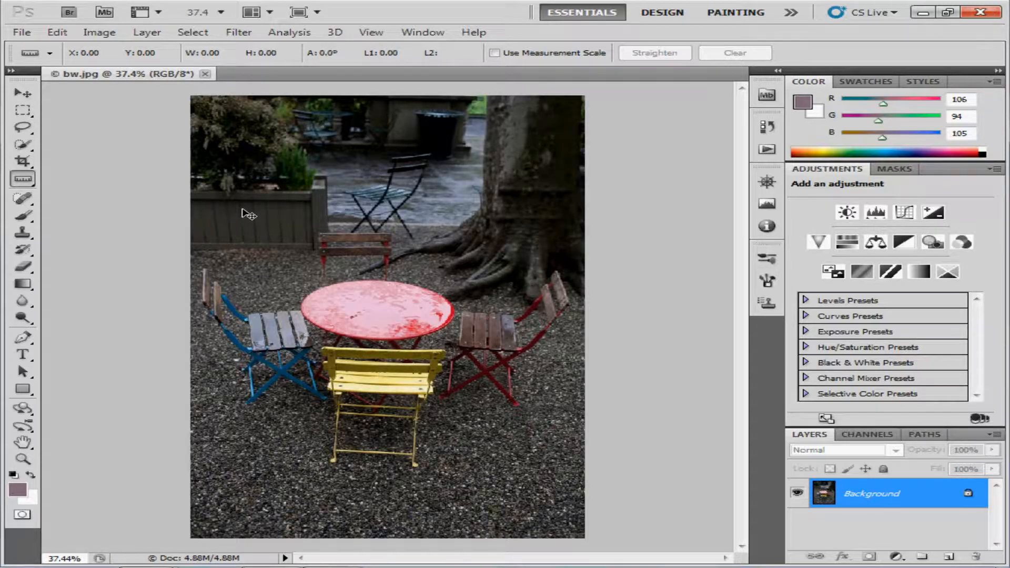
Start a Black & White adjustment on the photo and compare it with the original by switching the preview off and on.
click(101, 32)
mouse_move(134, 72)
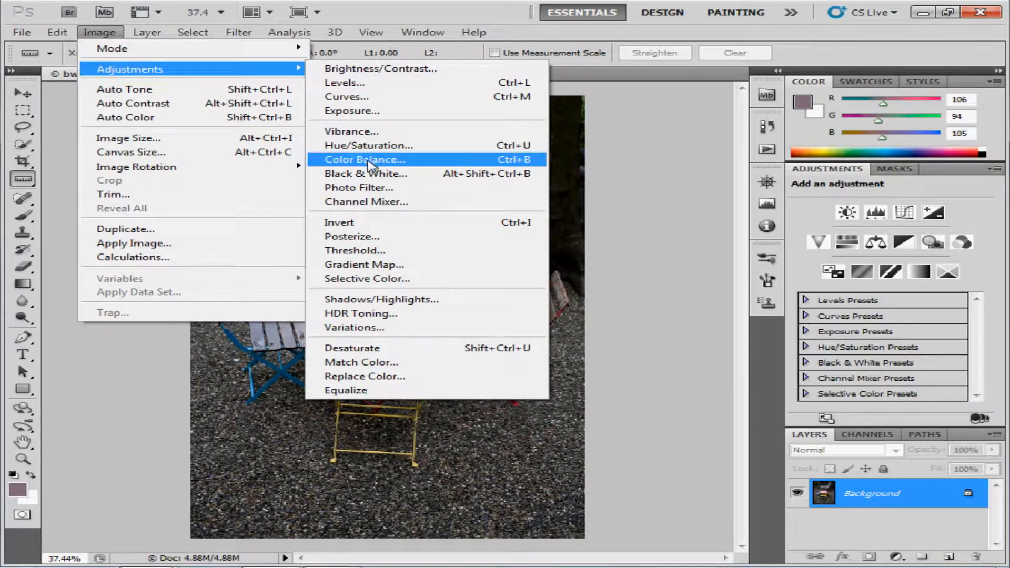
click(371, 178)
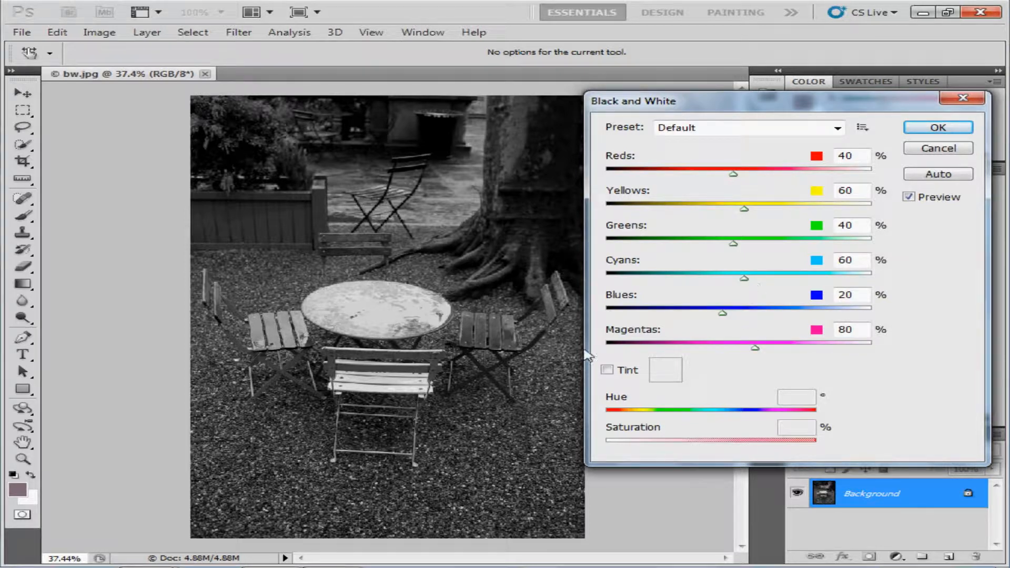
click(910, 199)
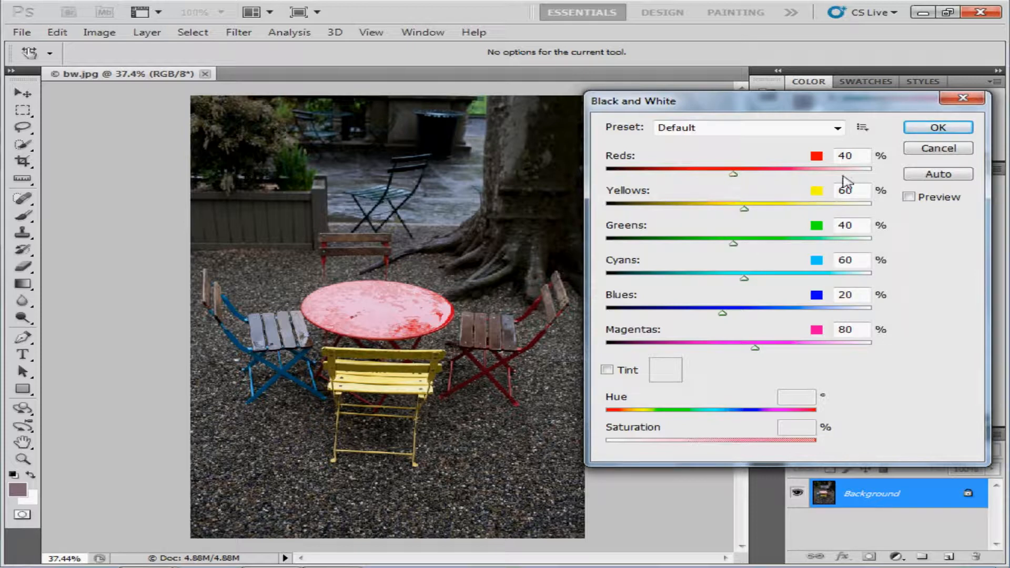
click(908, 198)
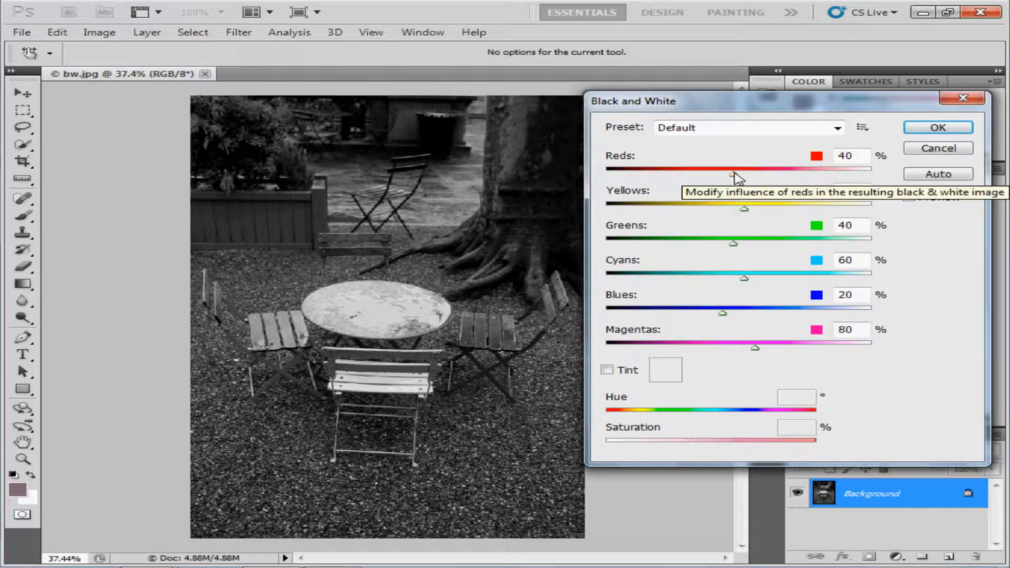
Try raising Reds to 280% and Yellows to 257%, and return to the Default preset.
drag(734, 175, 866, 191)
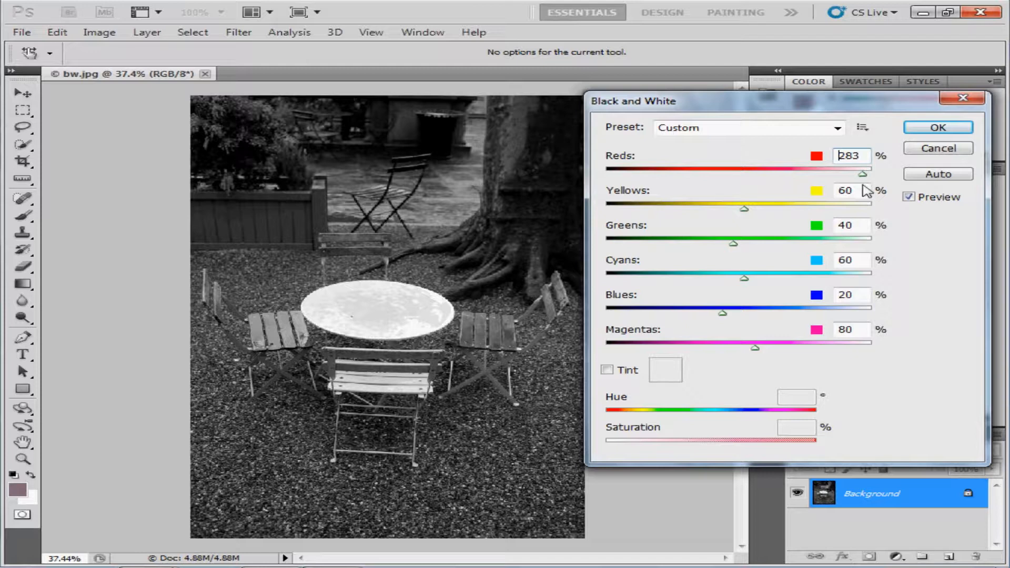
drag(866, 190, 862, 193)
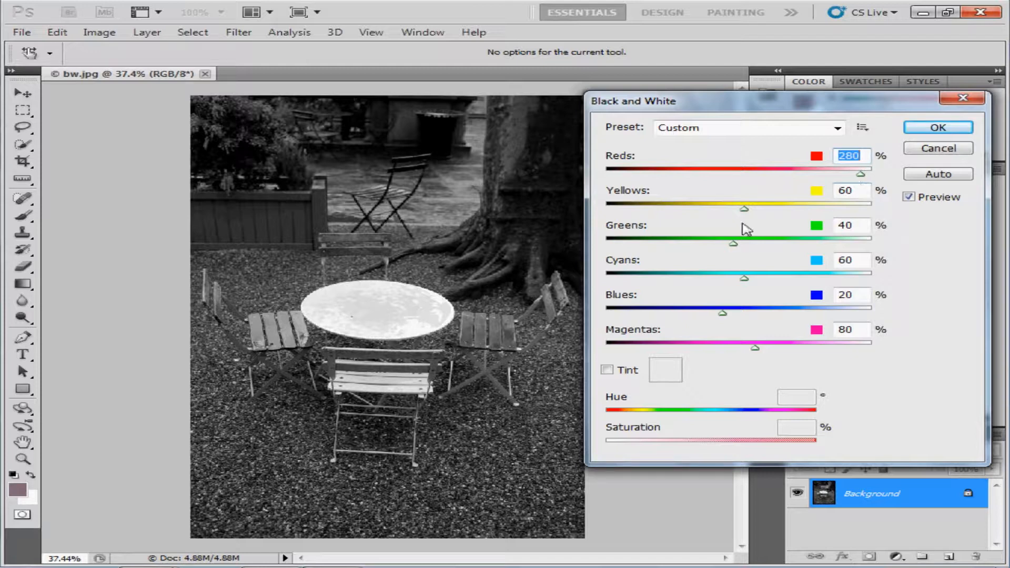
drag(743, 208, 849, 209)
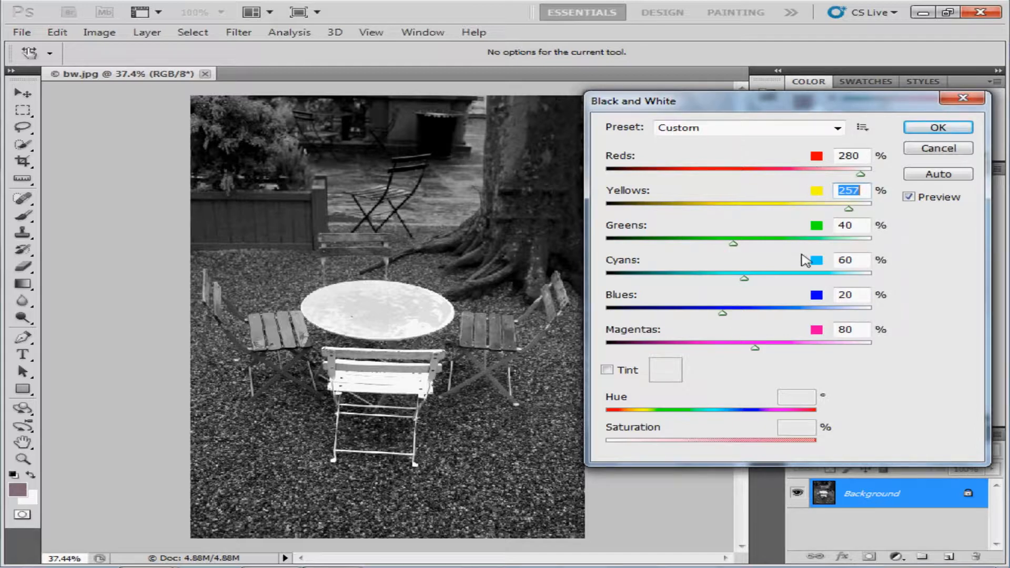
click(838, 128)
click(735, 148)
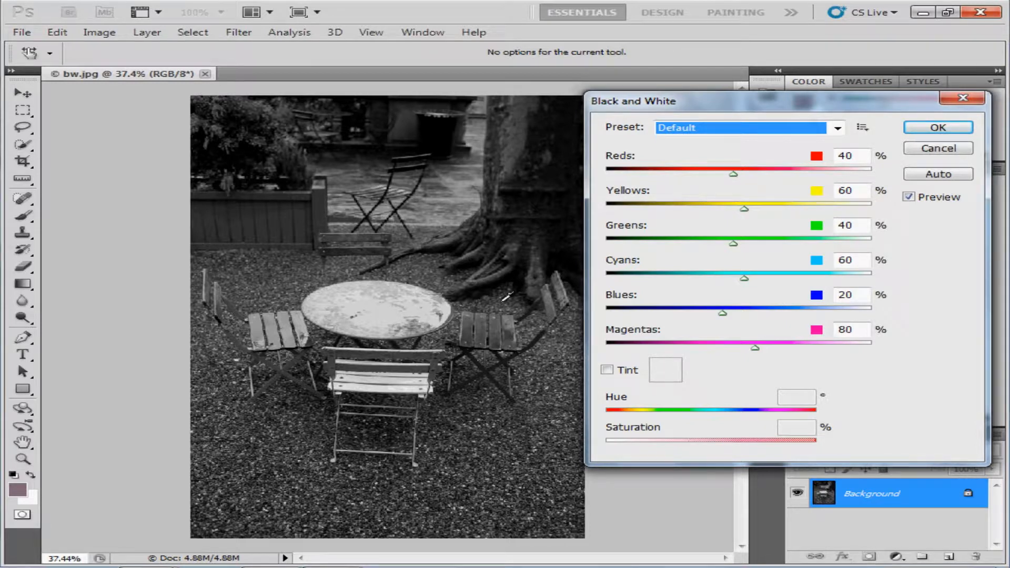
Sample the round tabletop in the photo and lower its Magentas value to 78% directly on the image.
drag(686, 104, 708, 108)
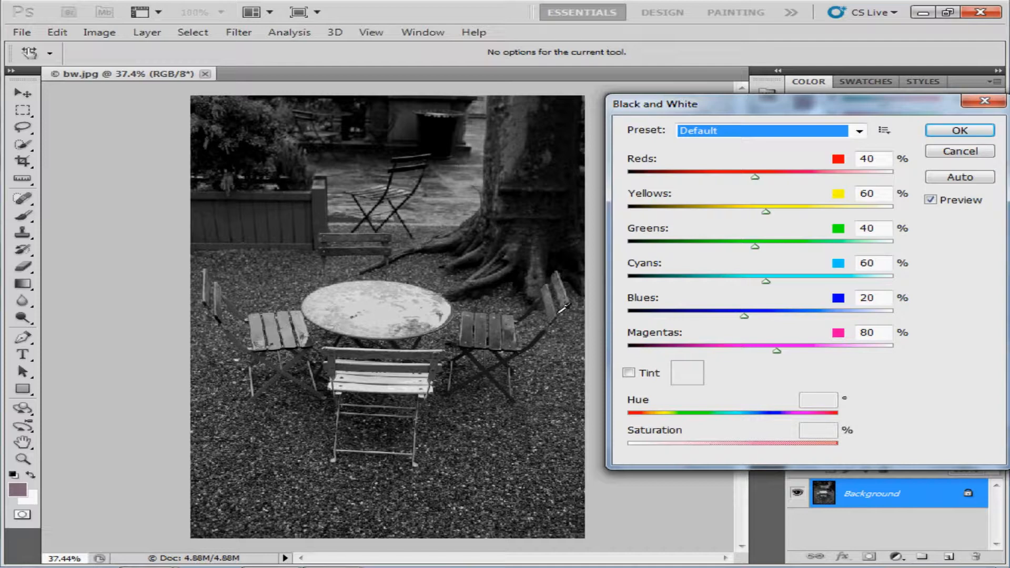
click(395, 309)
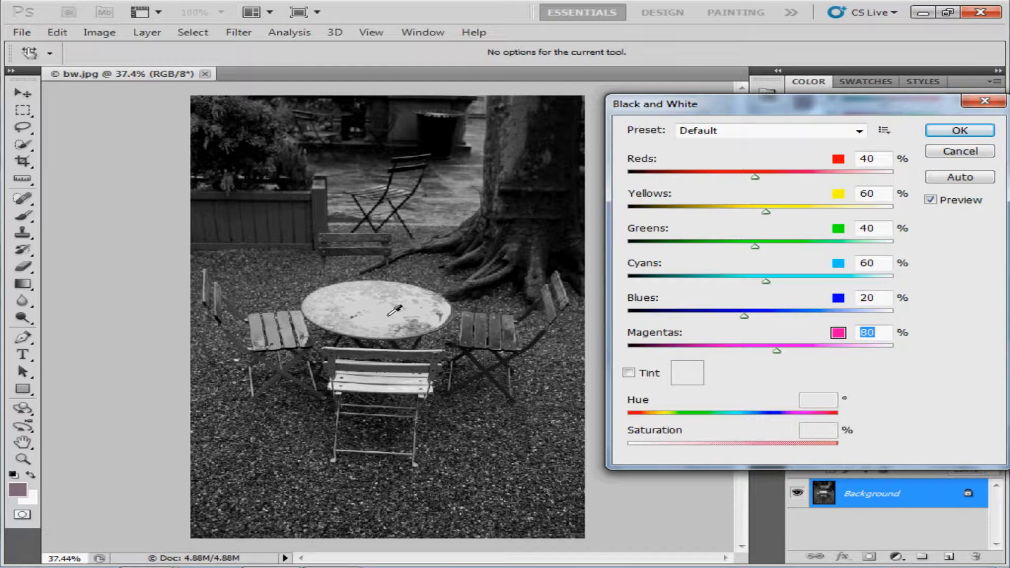
mouse_move(393, 311)
mouse_down()
mouse_move(226, 314)
mouse_move(585, 319)
mouse_move(386, 321)
mouse_up()
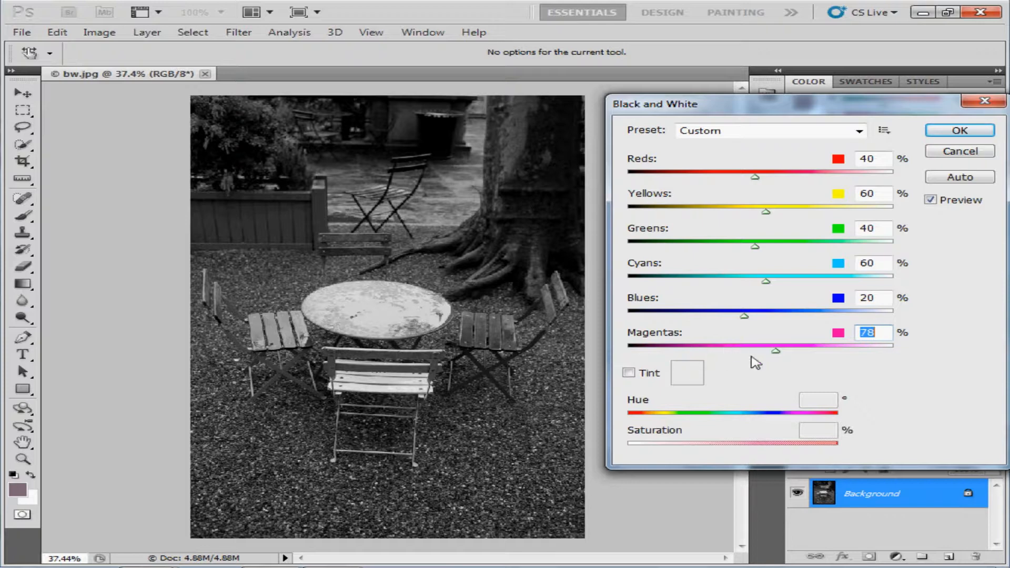
Lighten the front yellow chair by adjusting directly on it in the photo until Yellows is 208%.
click(415, 354)
drag(414, 355, 316, 357)
drag(405, 359, 565, 359)
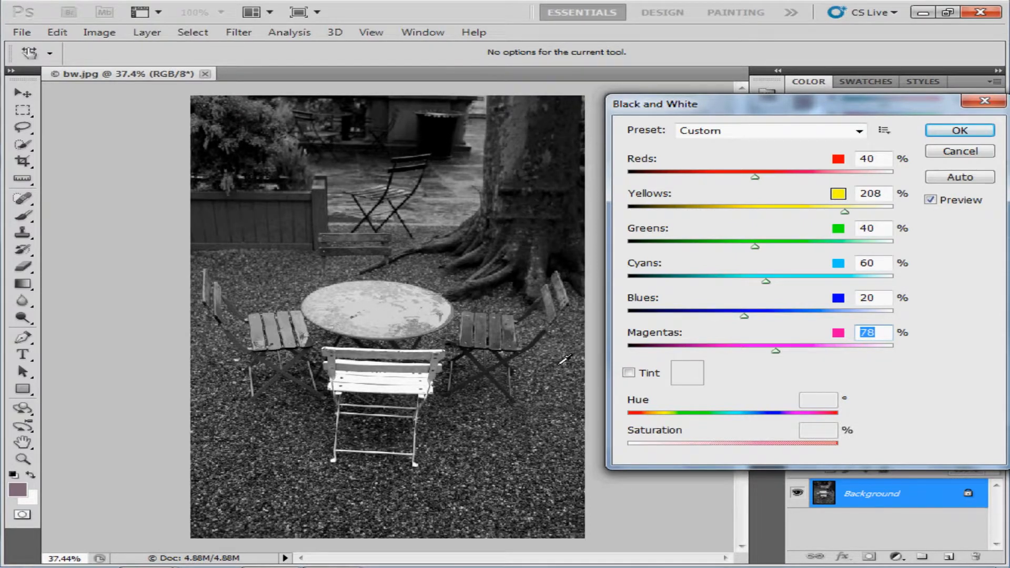
click(418, 352)
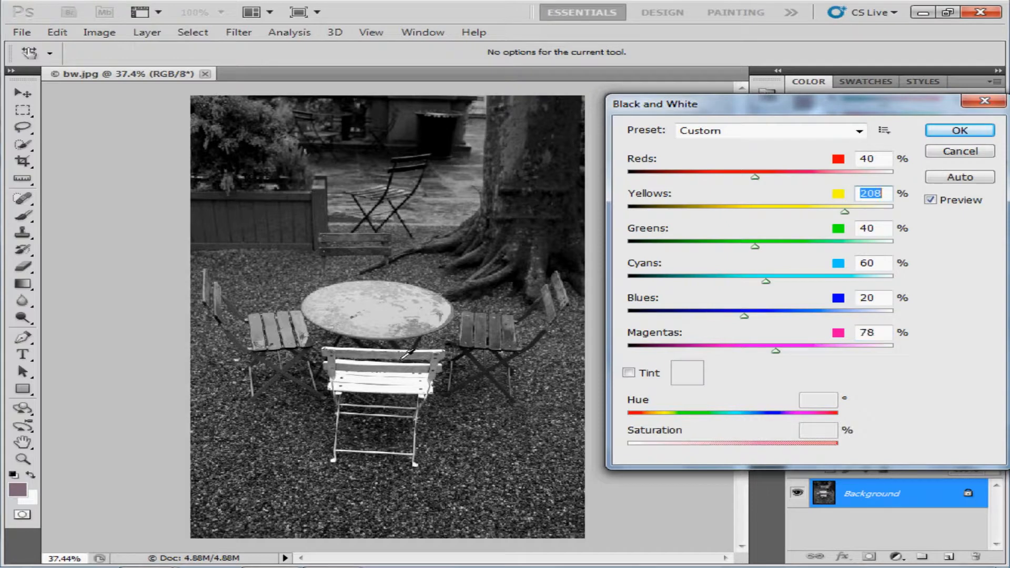
Adjust directly on the photo, raising Blues to 121% from the blue chair and Greens to 228% from the shrub.
click(274, 329)
drag(274, 327, 380, 335)
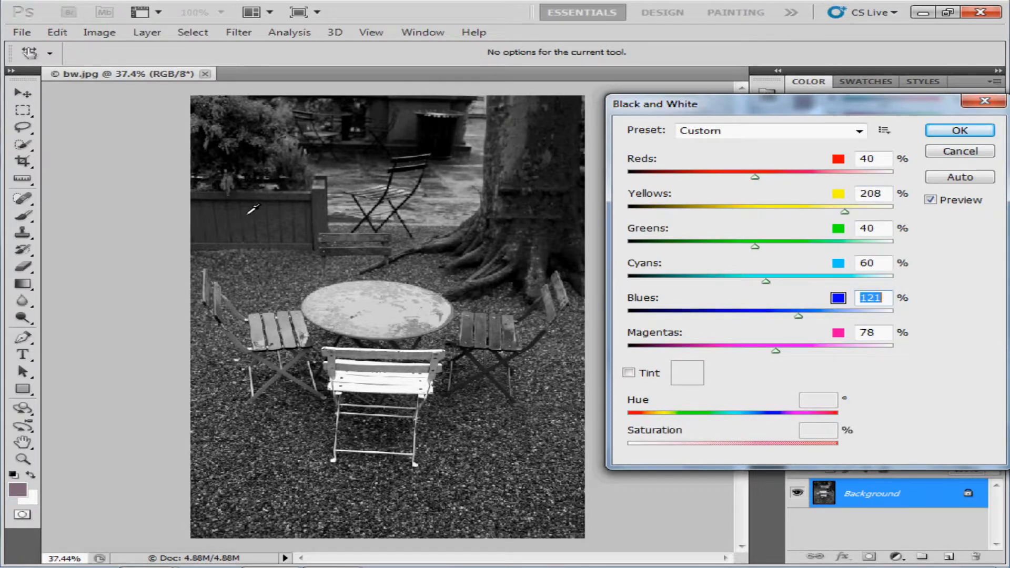
click(251, 153)
drag(255, 150, 440, 157)
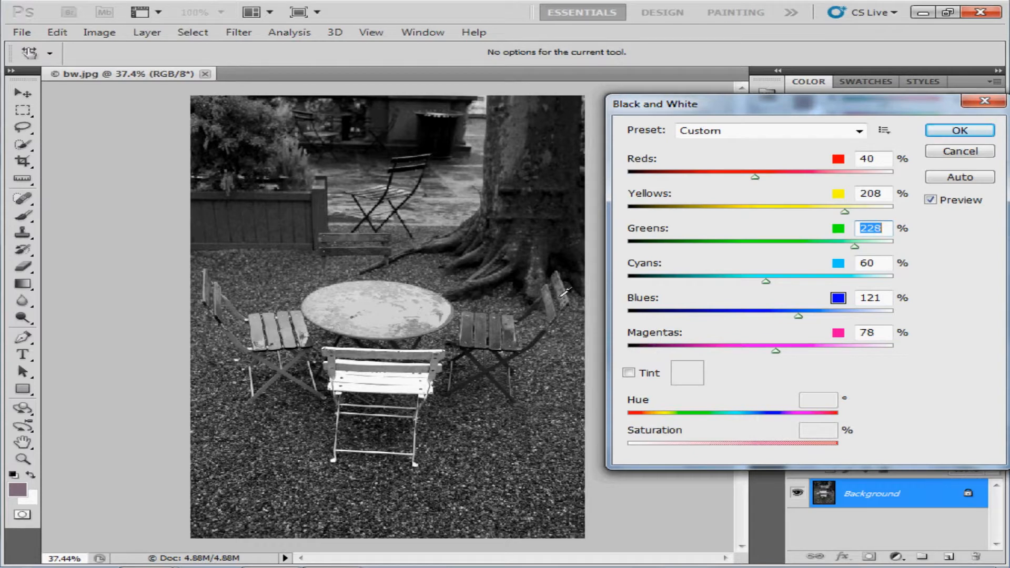
Add a tint with hue 189° and saturation 5%, and apply the Black & White adjustment.
click(629, 373)
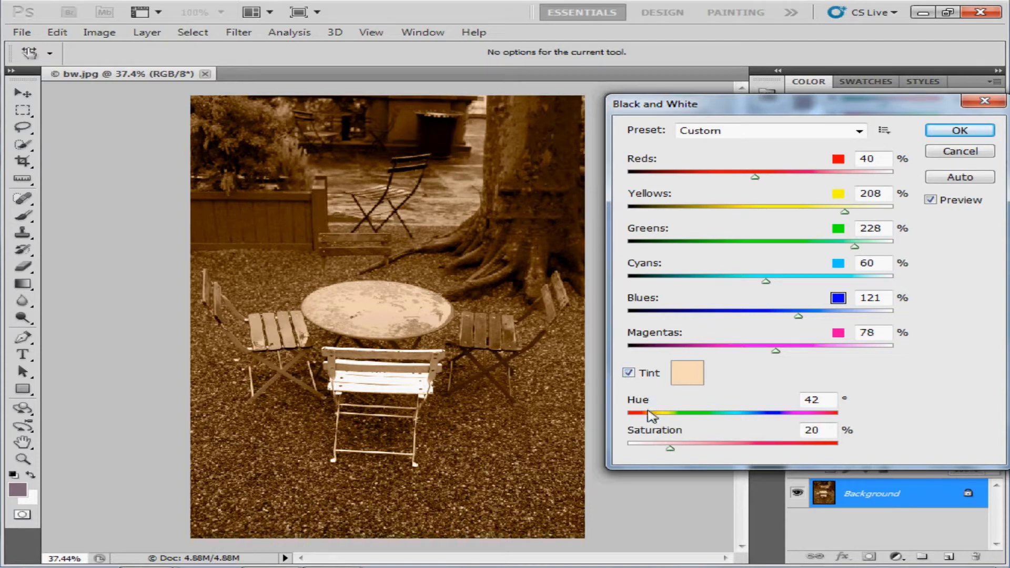
drag(652, 419, 738, 421)
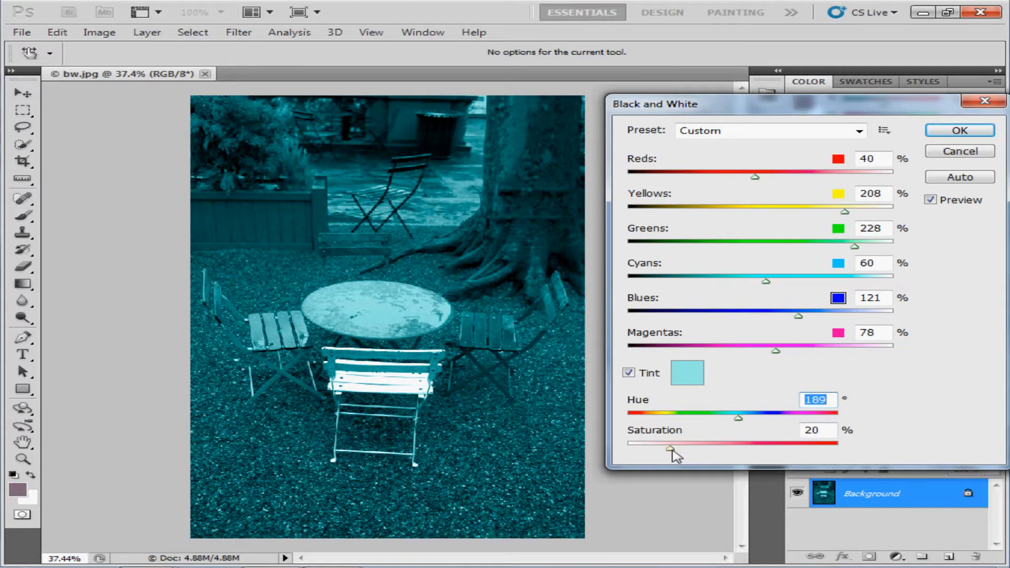
drag(671, 448, 641, 450)
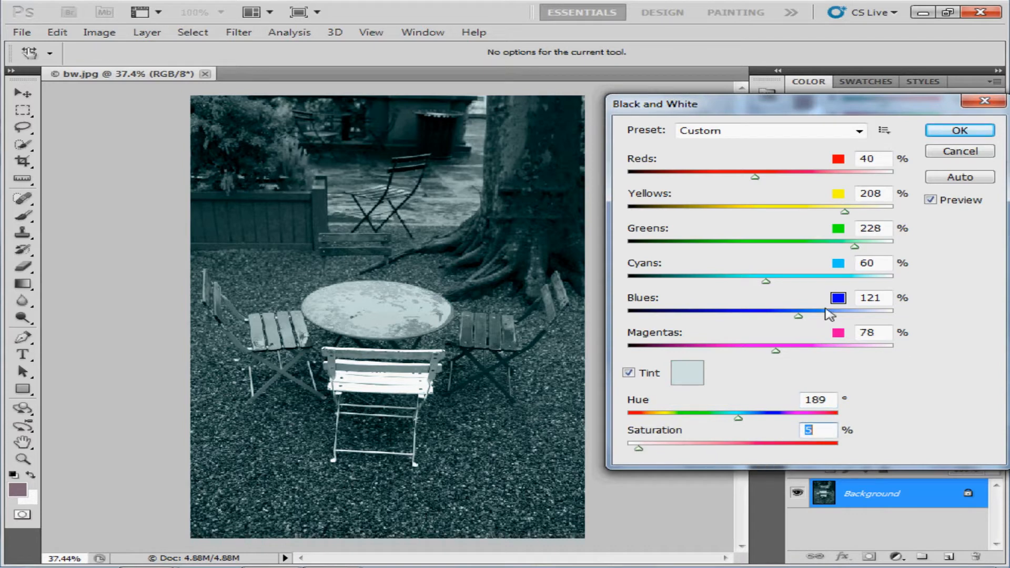
click(951, 133)
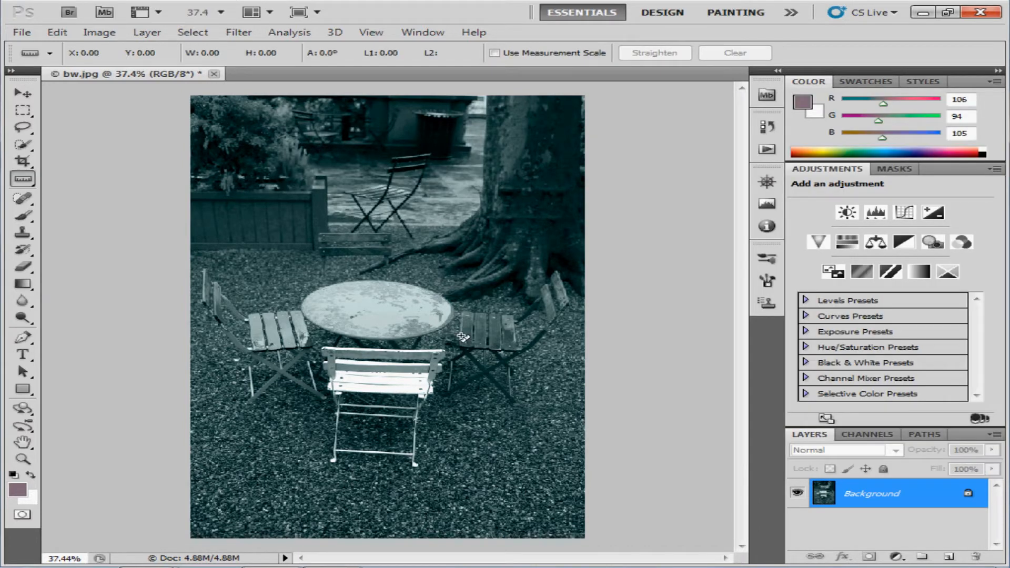